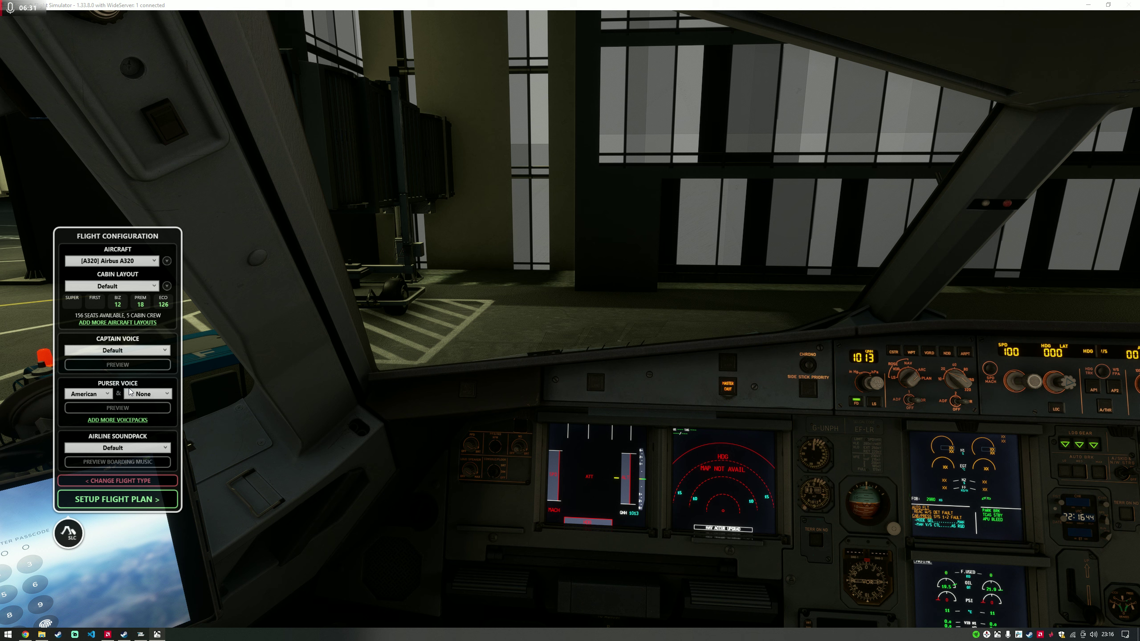
Keep the Default airline soundpack, set the purser voice to Default, and proceed to flight planning.
left_click(157, 448)
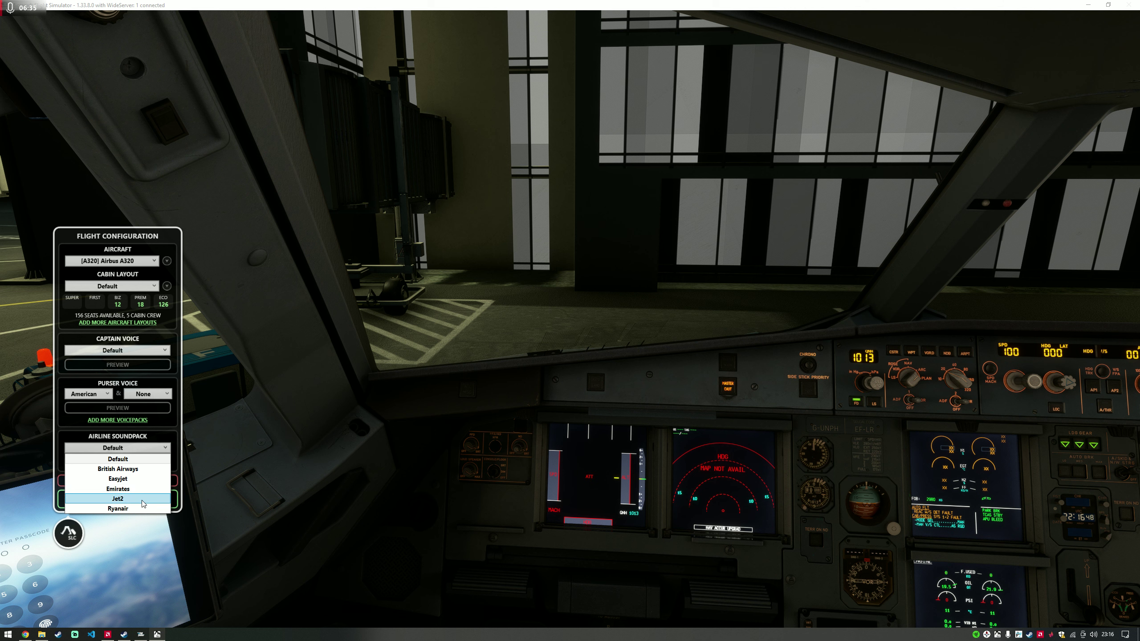
left_click(176, 426)
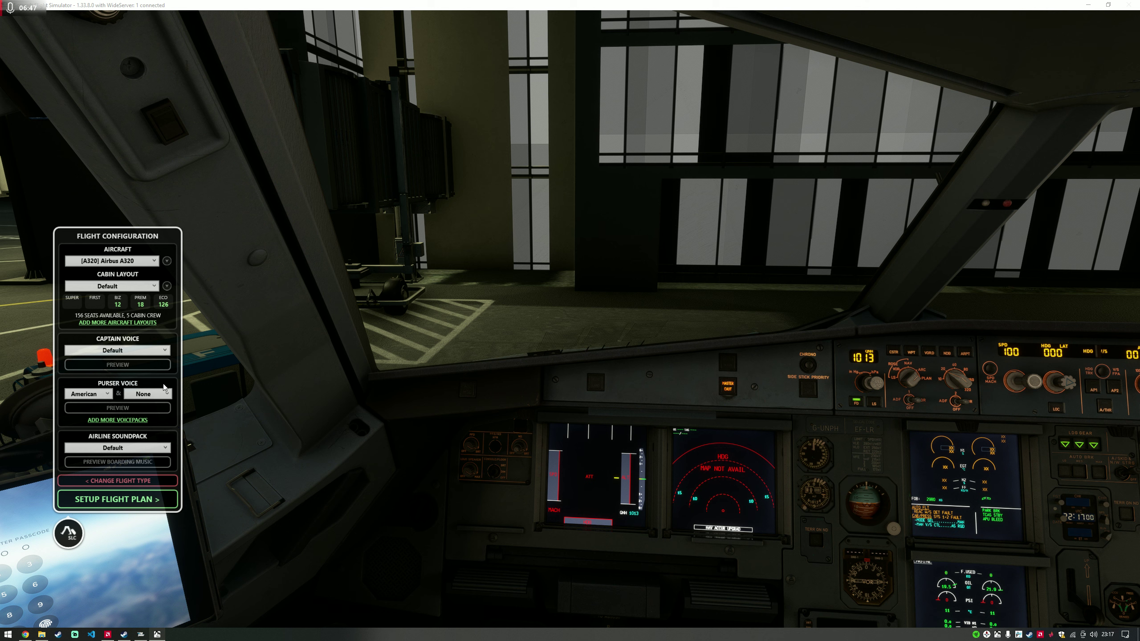
left_click(95, 394)
left_click(89, 435)
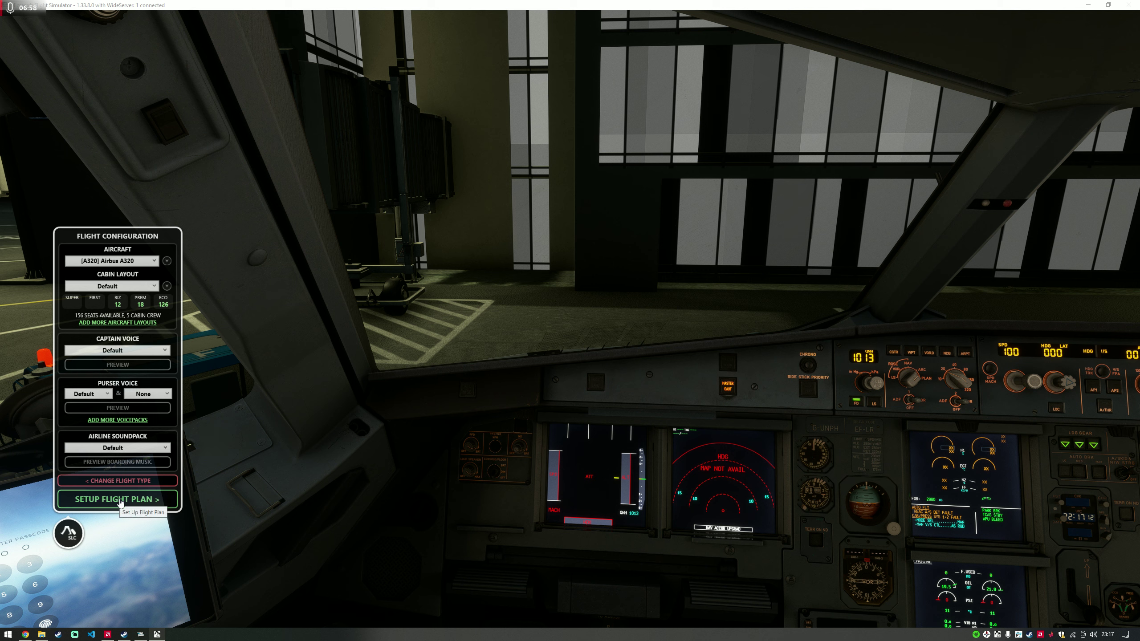
left_click(166, 505)
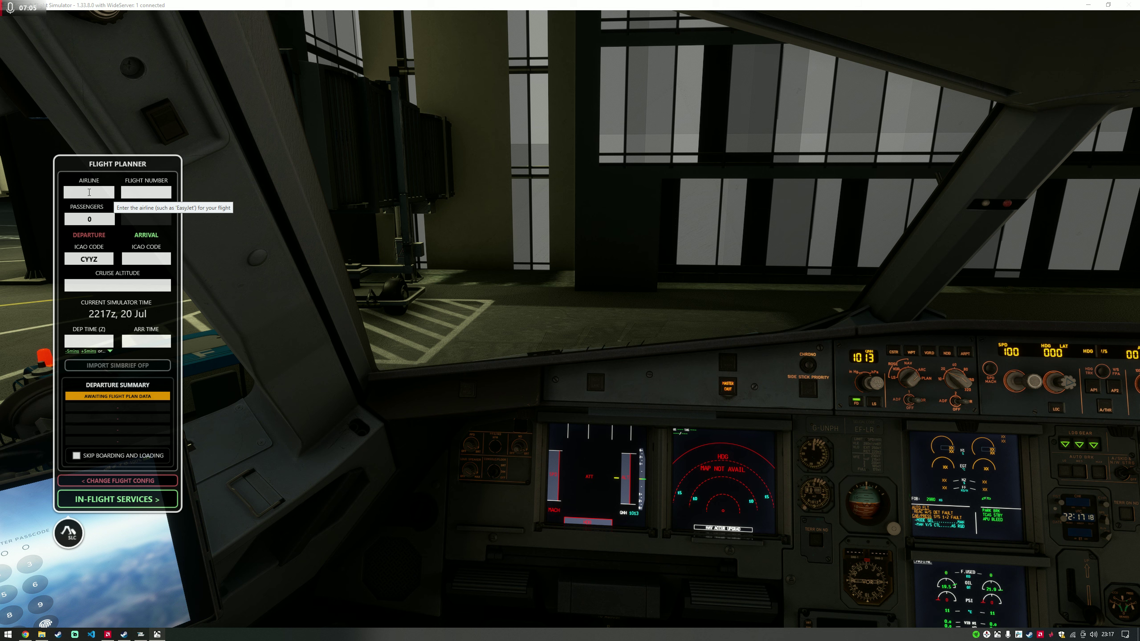
Import the SimBrief plan: ROU1514, 155 passengers, CYQT to CYYZ at FL370.
left_click(161, 189)
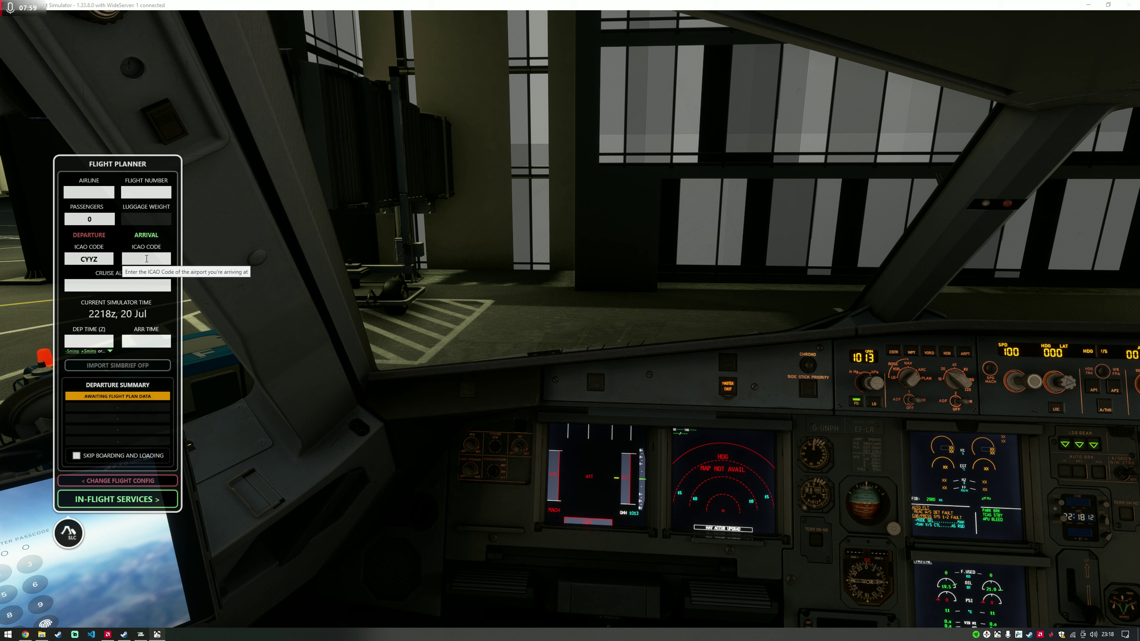
left_click(122, 366)
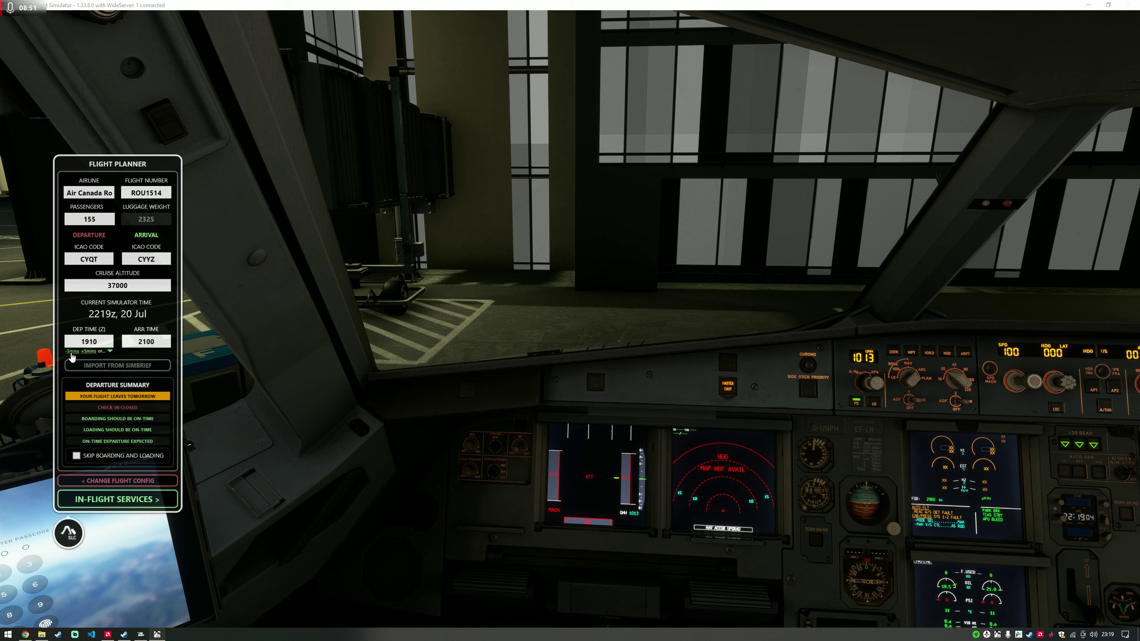
Move departure later using +5 mins and the preset times, settling on 2249Z.
left_click(88, 352)
left_click(89, 353)
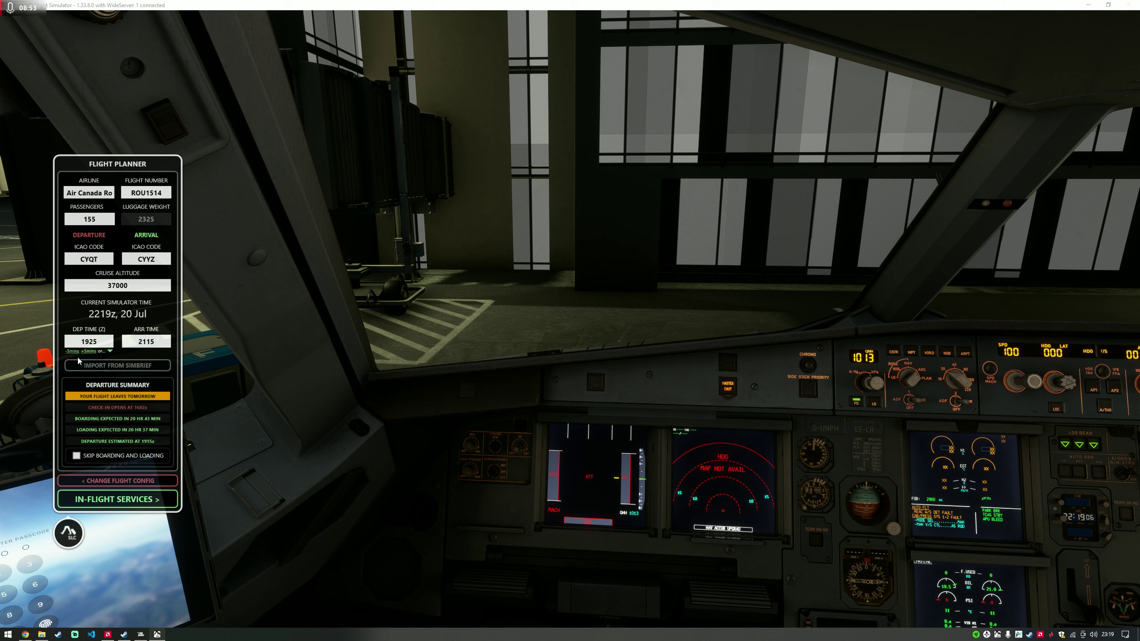
left_click(109, 352)
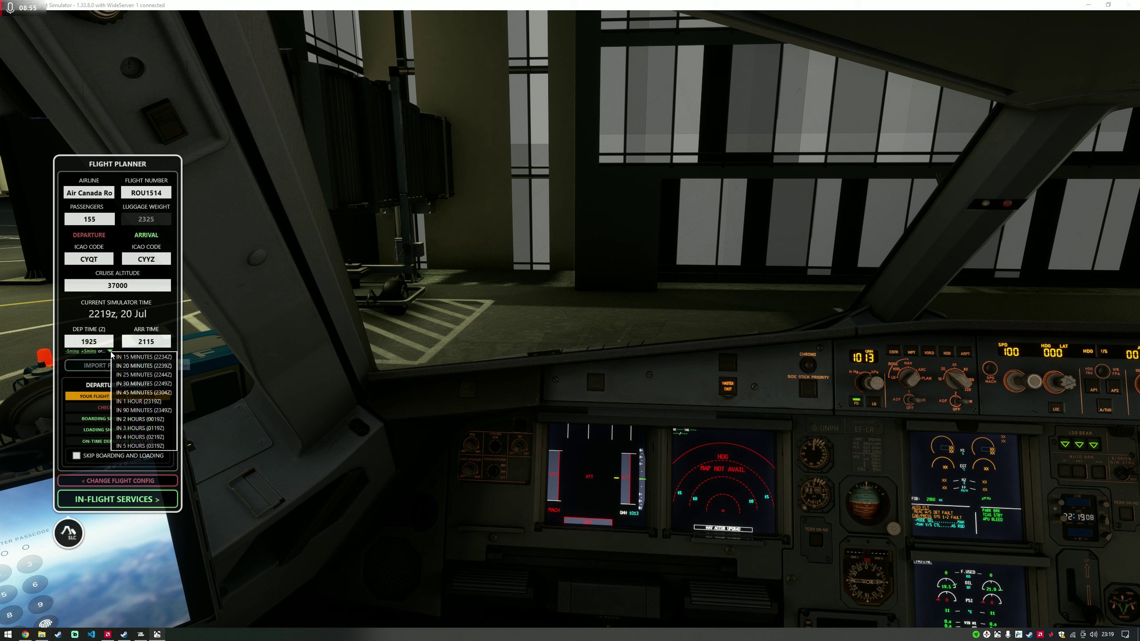
left_click(146, 377)
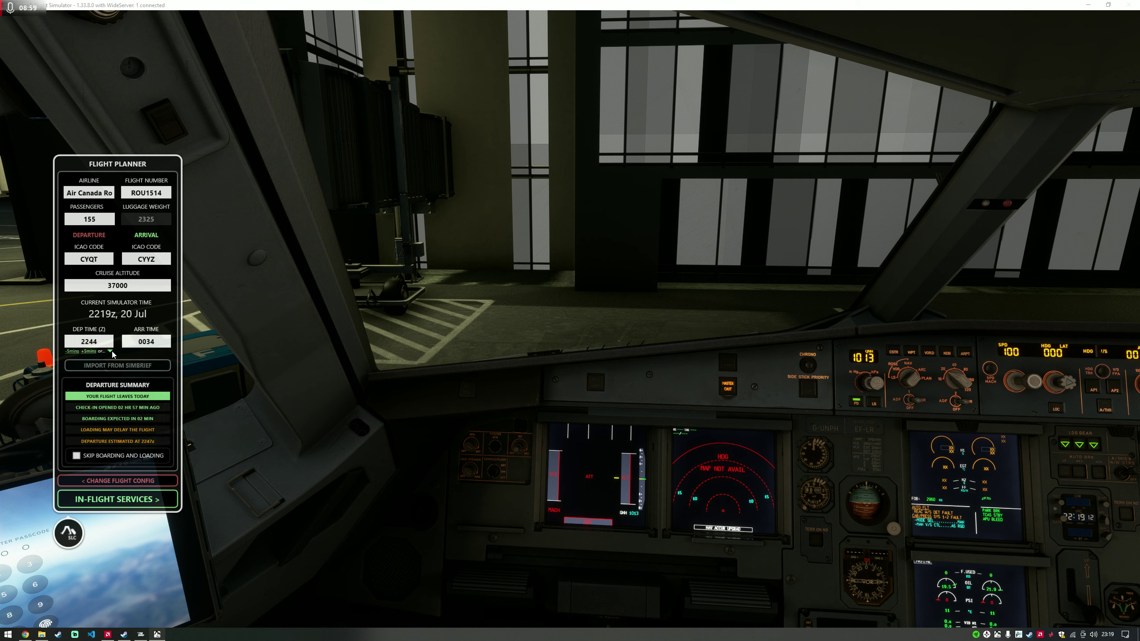
left_click(110, 351)
left_click(163, 380)
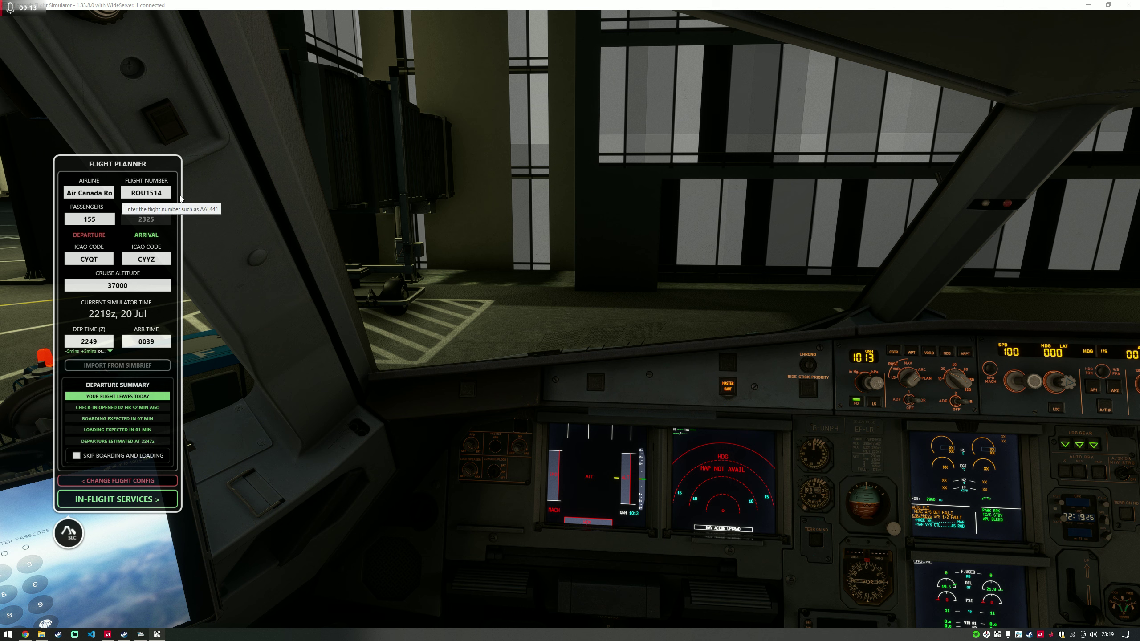
Check the full airline name, then nudge departure five minutes later to 2254Z.
left_click_drag(70, 193, 163, 194)
left_click(100, 193)
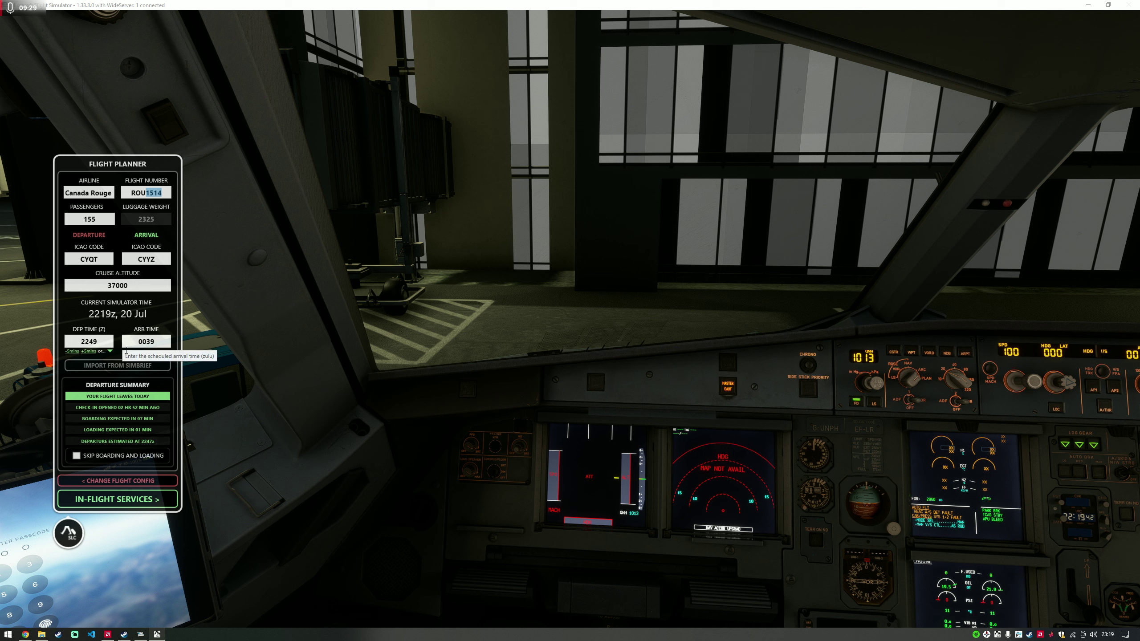
left_click(89, 351)
left_click(89, 351)
left_click(88, 352)
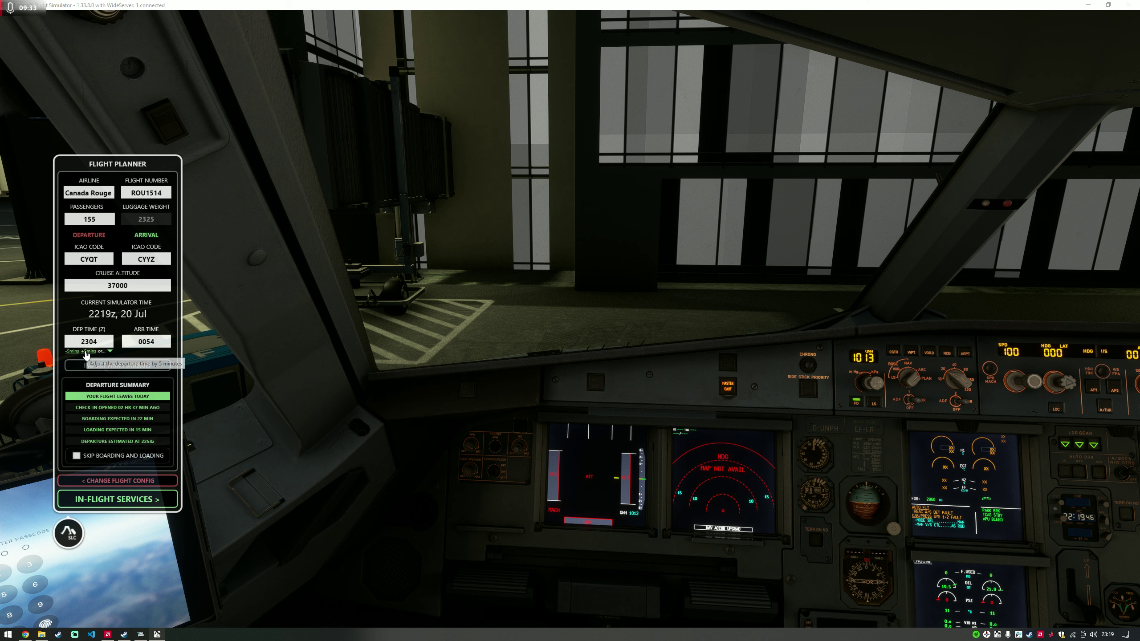
left_click(70, 352)
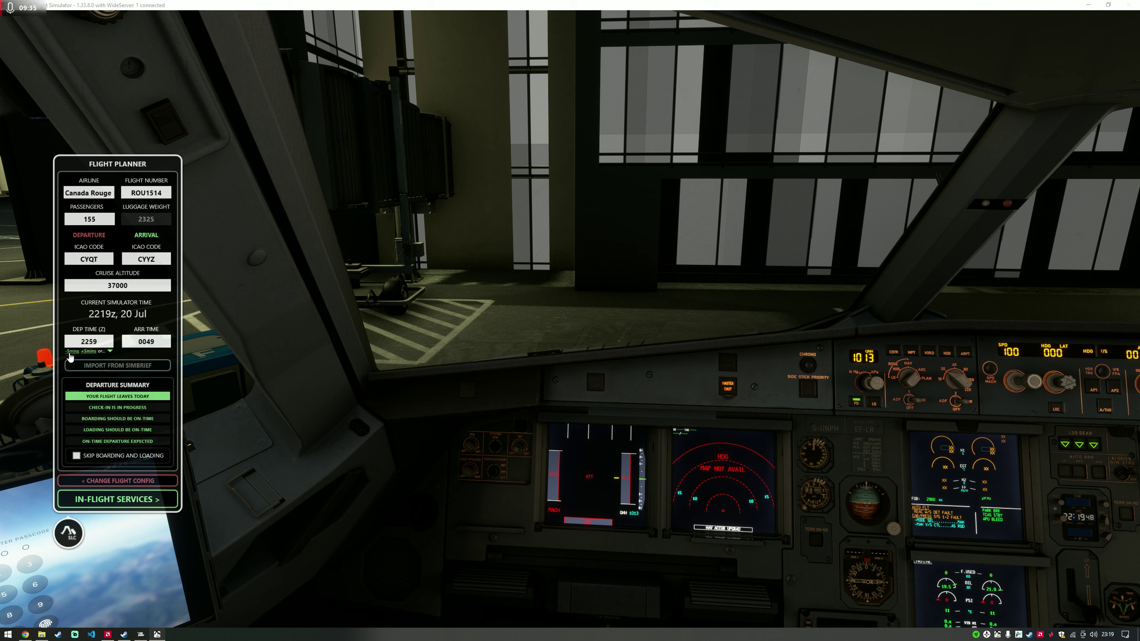
left_click(71, 351)
left_click(71, 351)
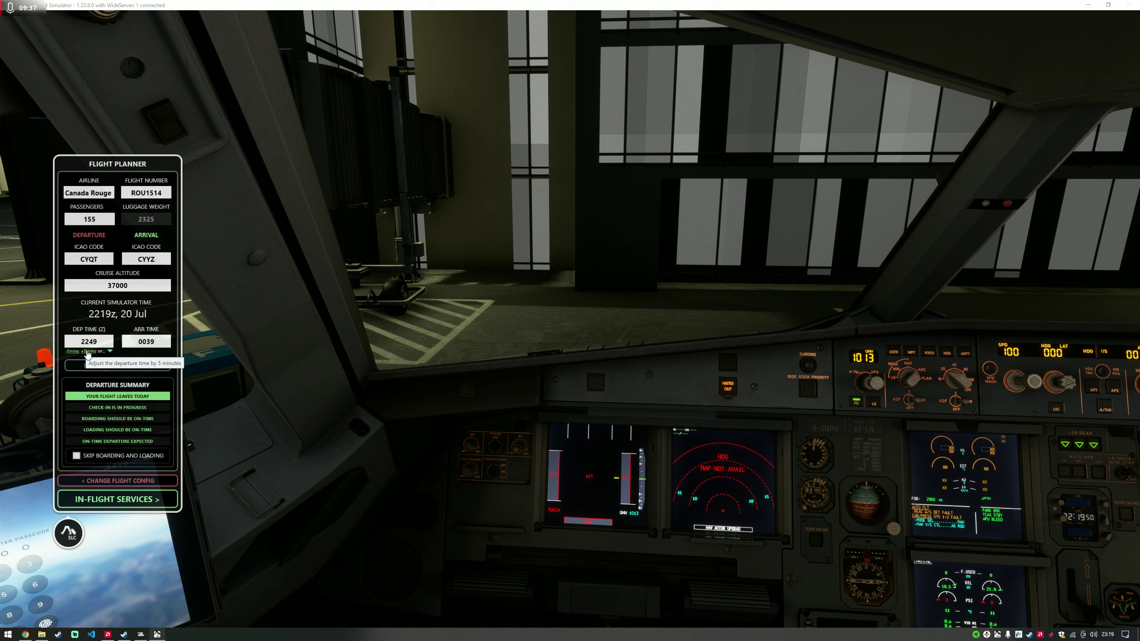
Change the arrival time's minutes to 50.
double_click(148, 342)
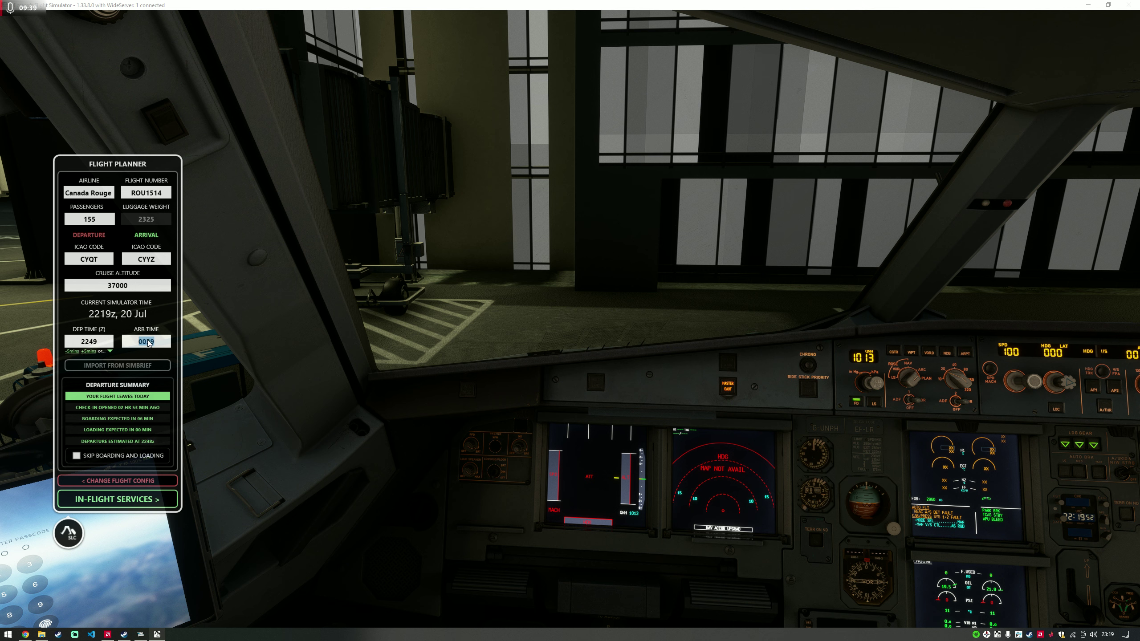
left_click_drag(148, 342, 169, 341)
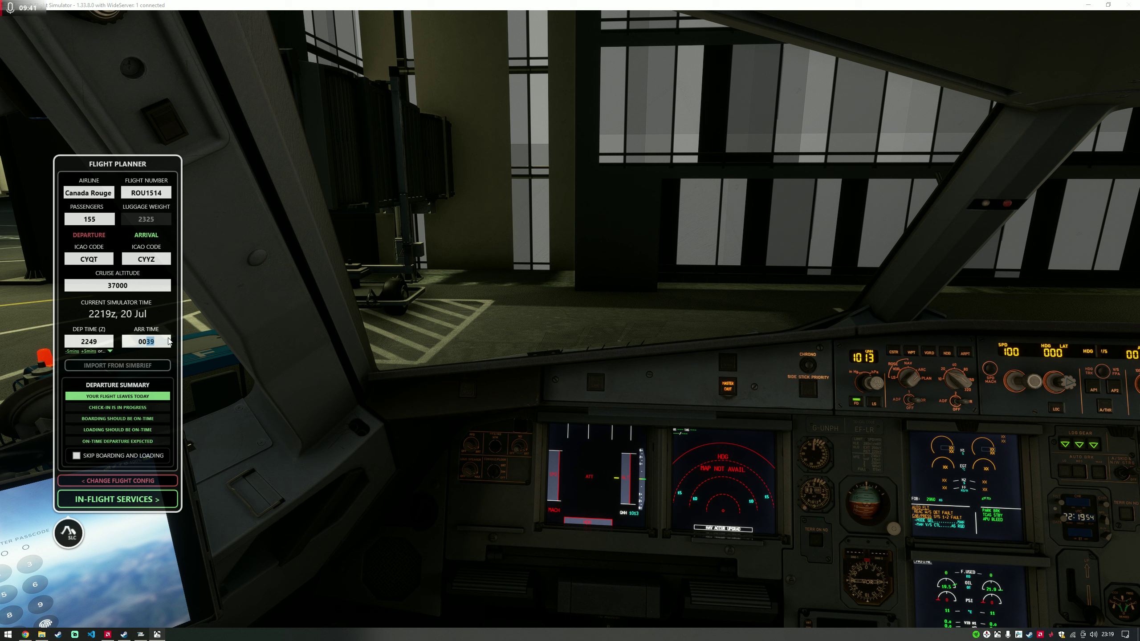
type("50")
left_click(110, 351)
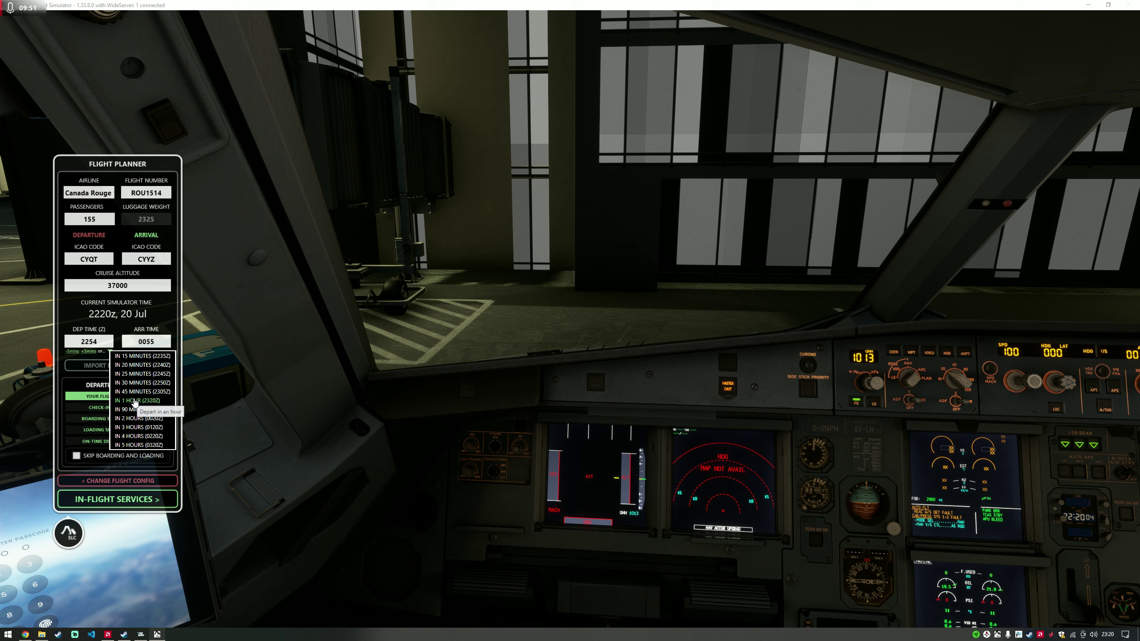
Set departure to 'In 1 hour' and skip boarding and loading, so the flight starts boarded.
left_click(133, 399)
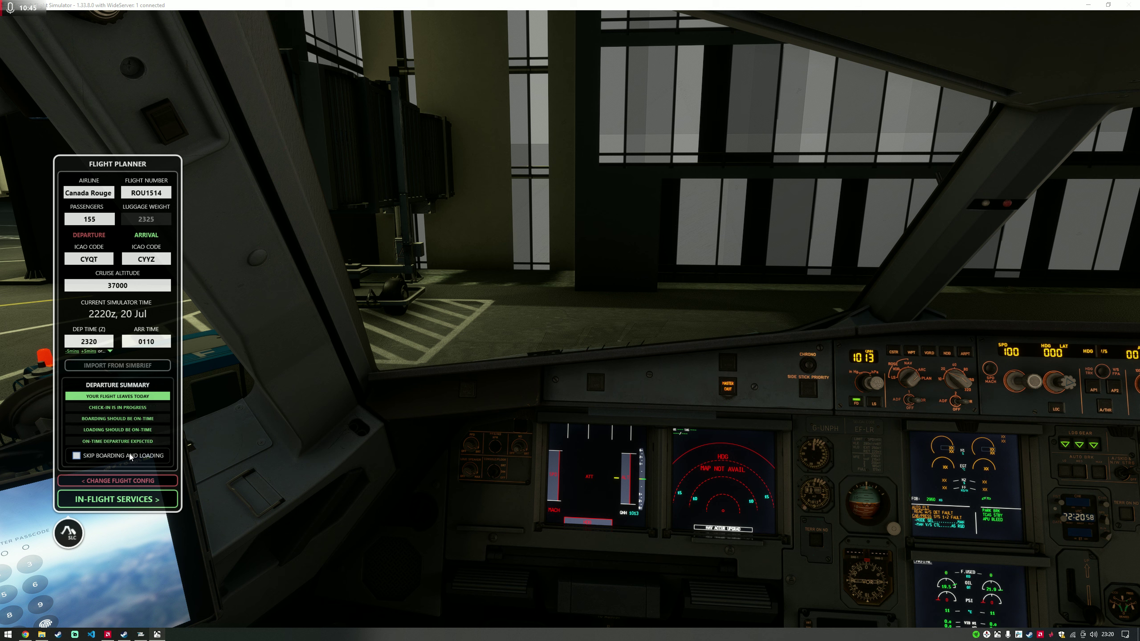
left_click(150, 456)
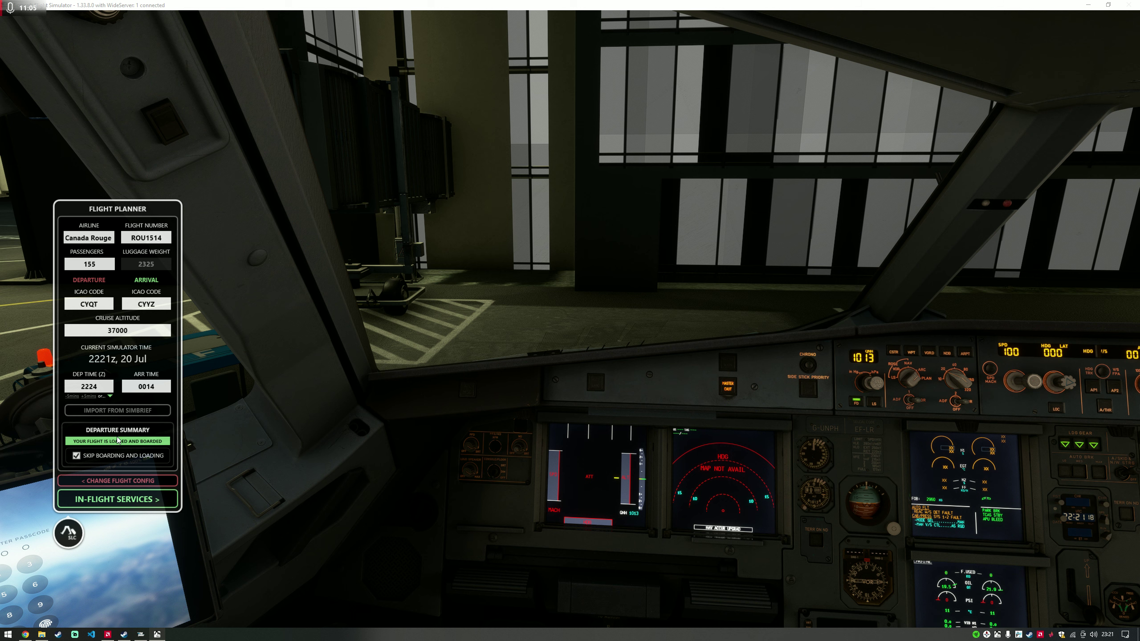
On the In-Flight Services page, choose the Low Cost (Short Haul) service schedule.
left_click(120, 501)
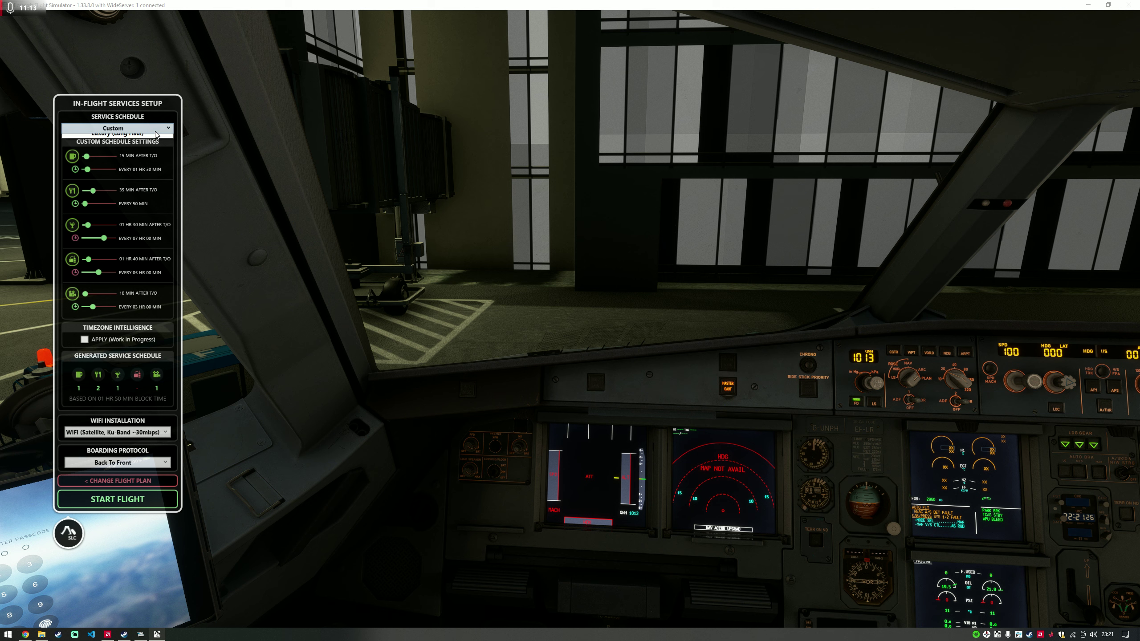
left_click(156, 131)
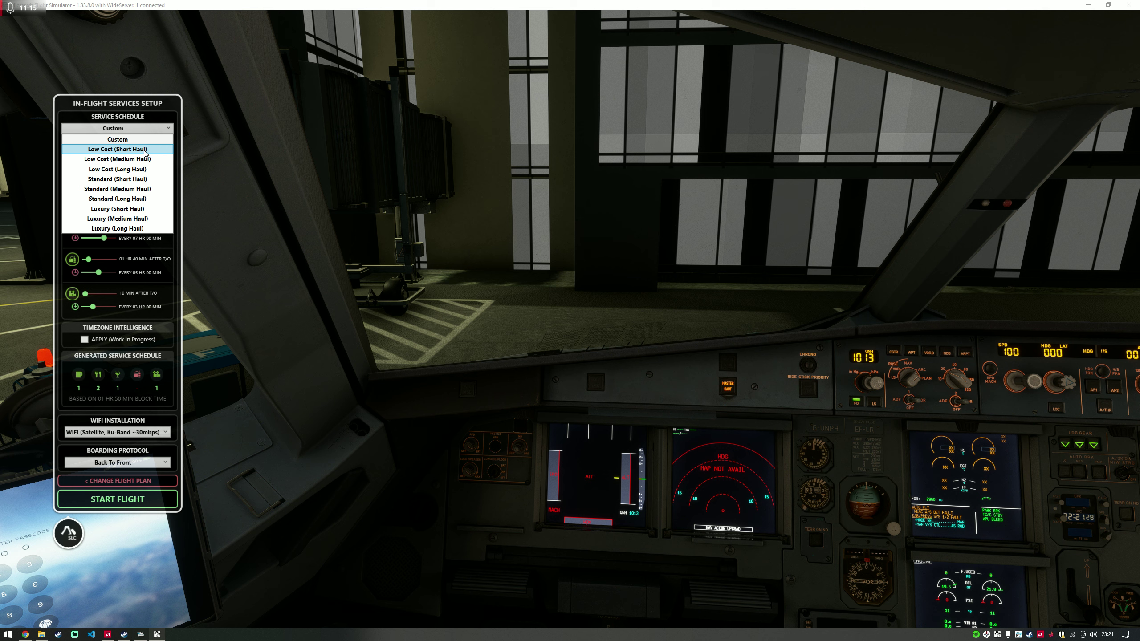
left_click(145, 150)
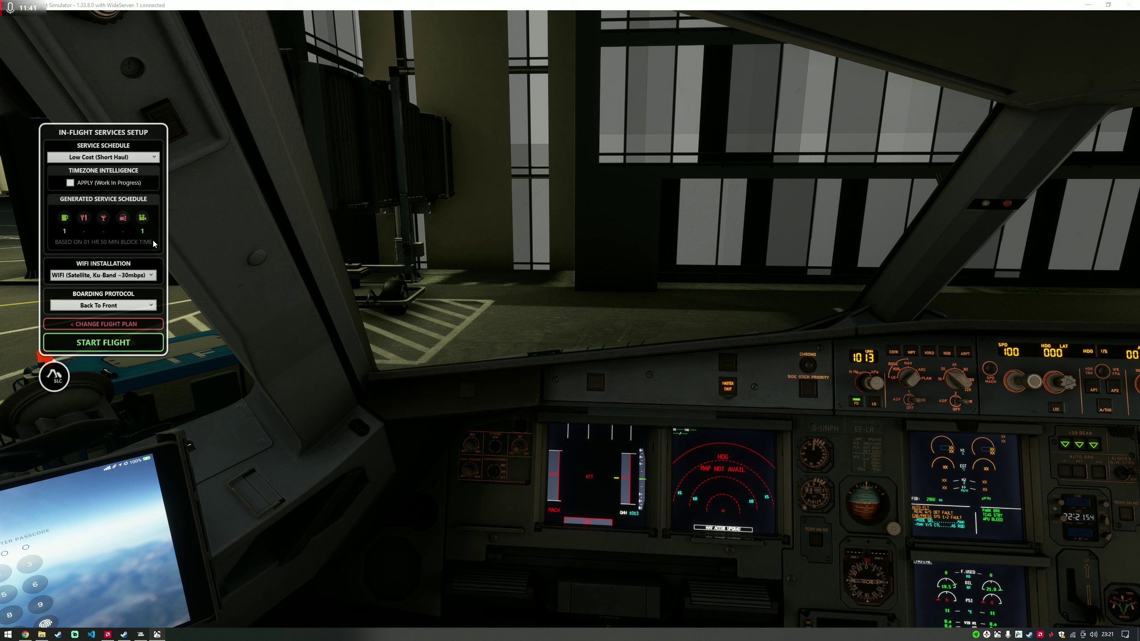
Select the Standard (Long Haul) schedule and leave Timezone Intelligence unchecked after trying it.
left_click(147, 159)
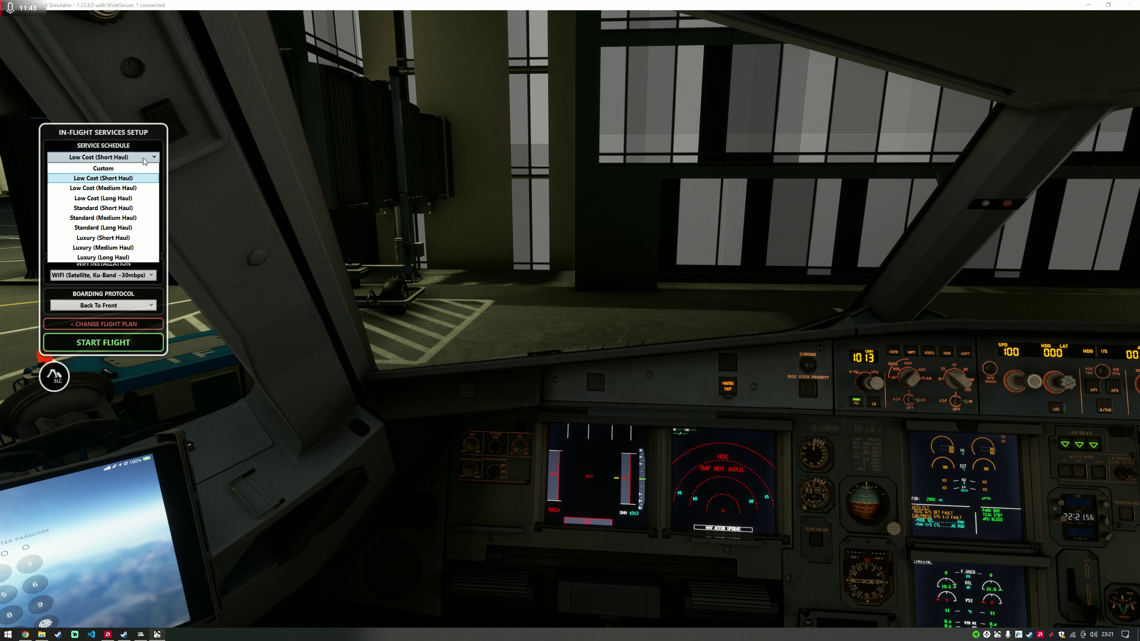
left_click(113, 227)
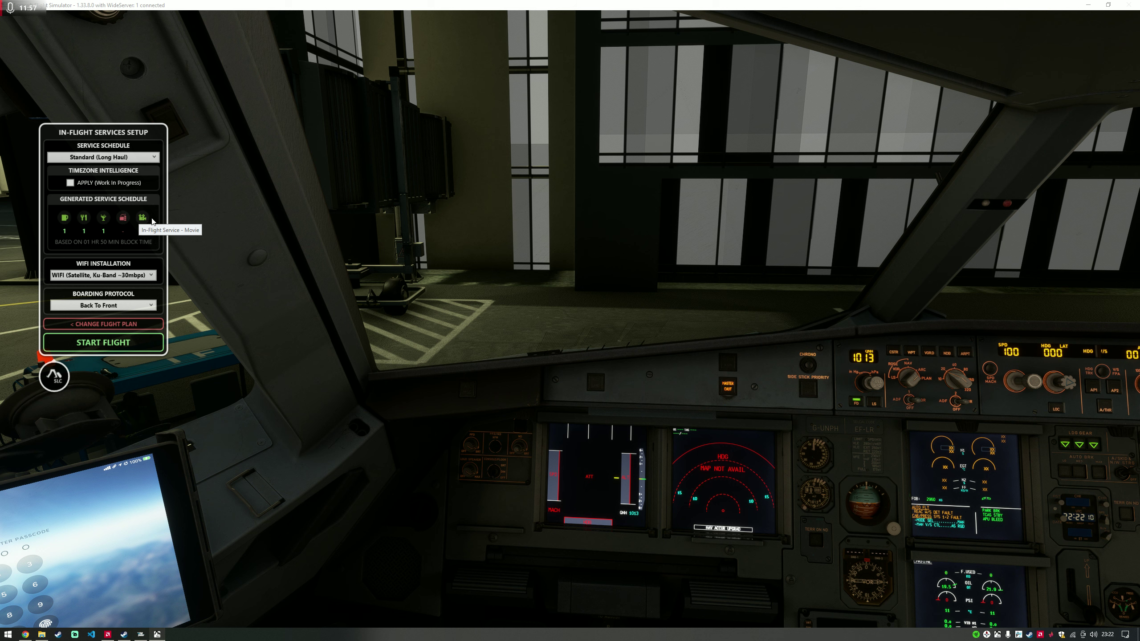
left_click(108, 184)
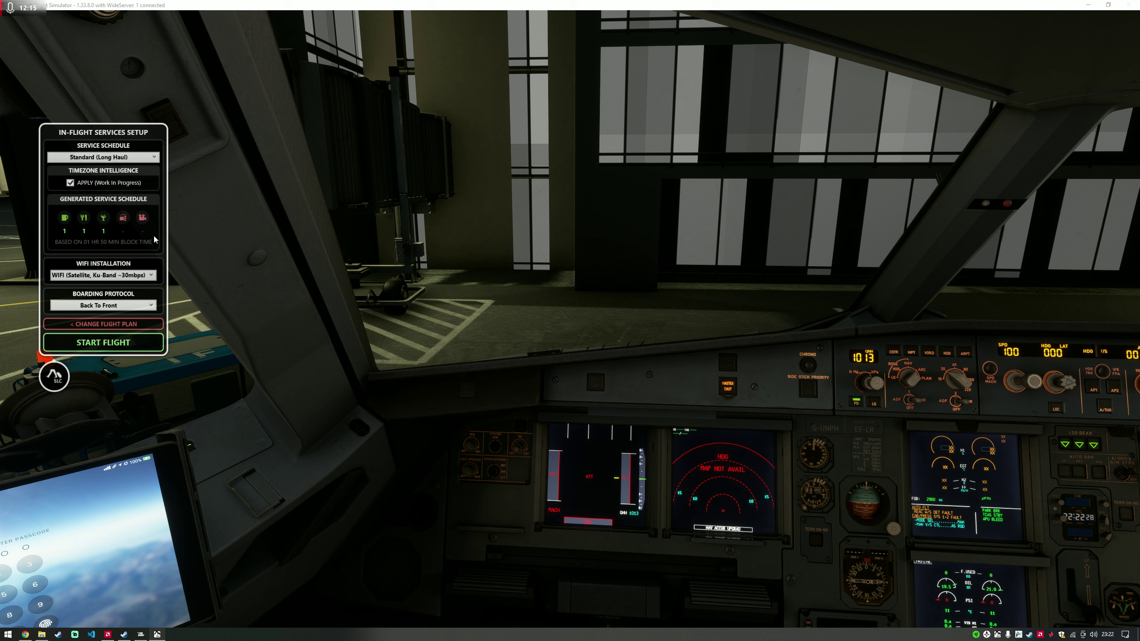
left_click(122, 186)
left_click(135, 185)
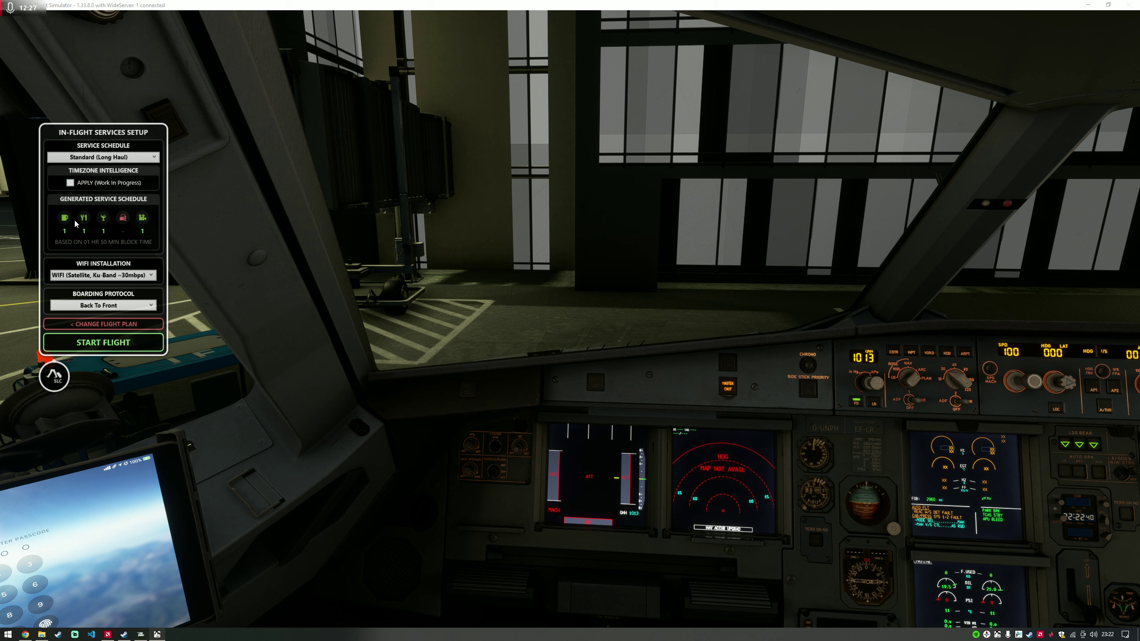